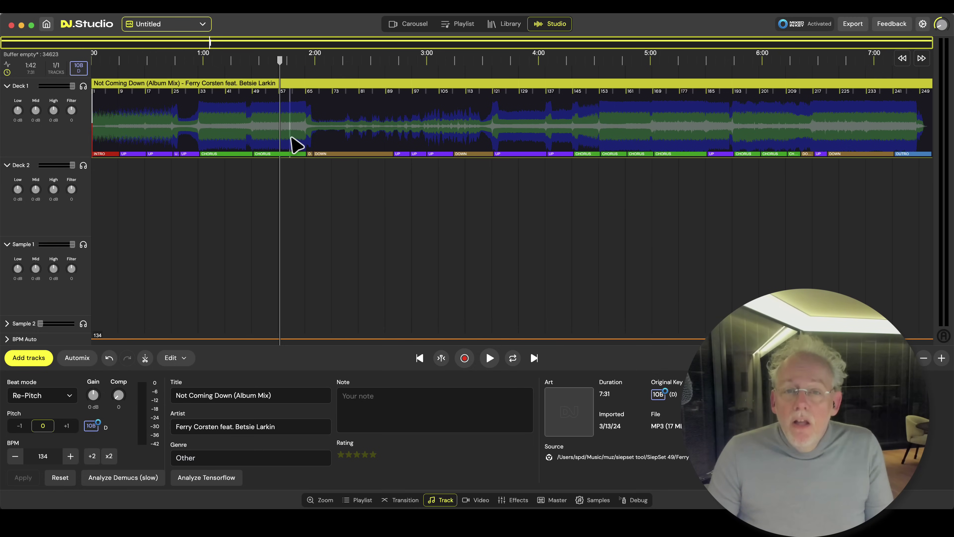
Zoom the timeline in around 2:15 on the Deck 1 track.
scroll(297, 145, "up", 3)
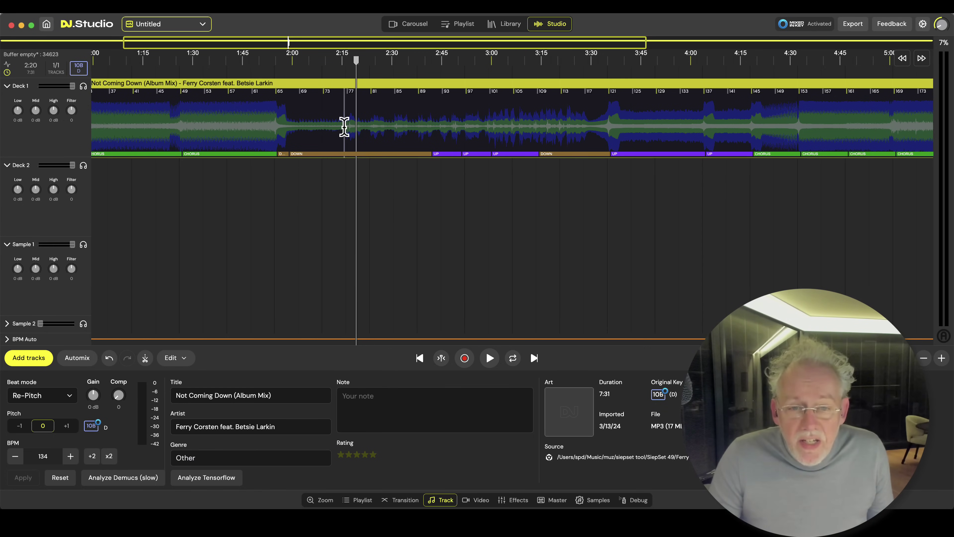
Select a short stretch of Deck 1 just after 2:15 and copy its vocals to the sample lane.
left_click_drag(343, 129, 369, 129)
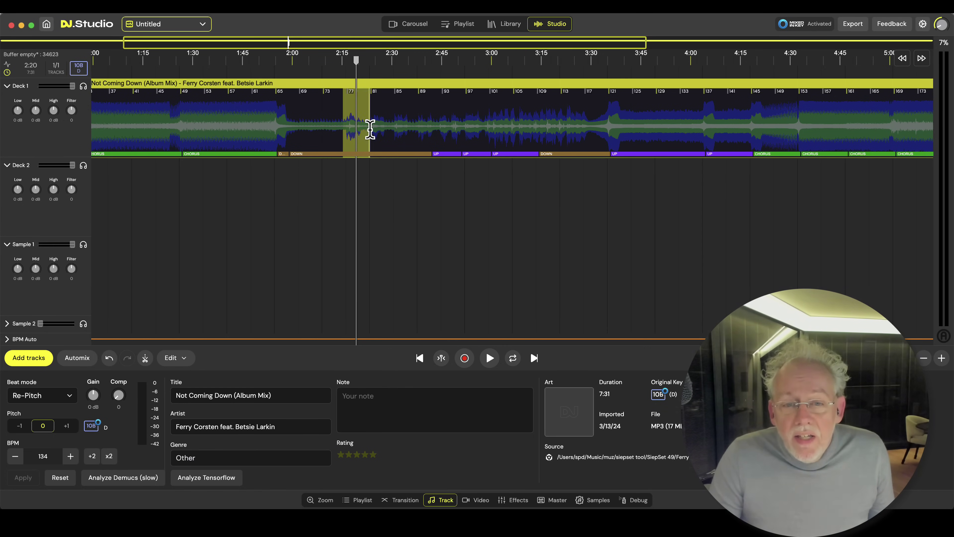
right_click(370, 130)
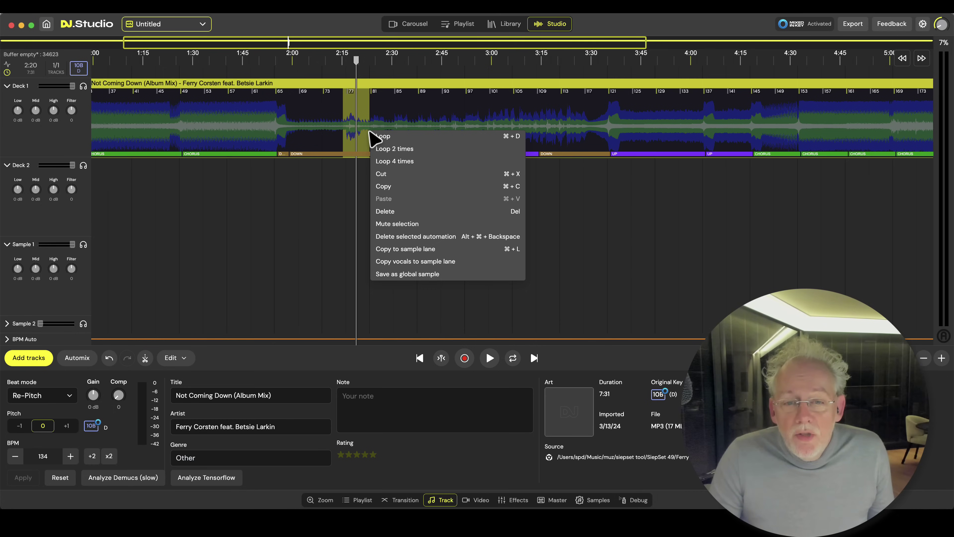
left_click(407, 265)
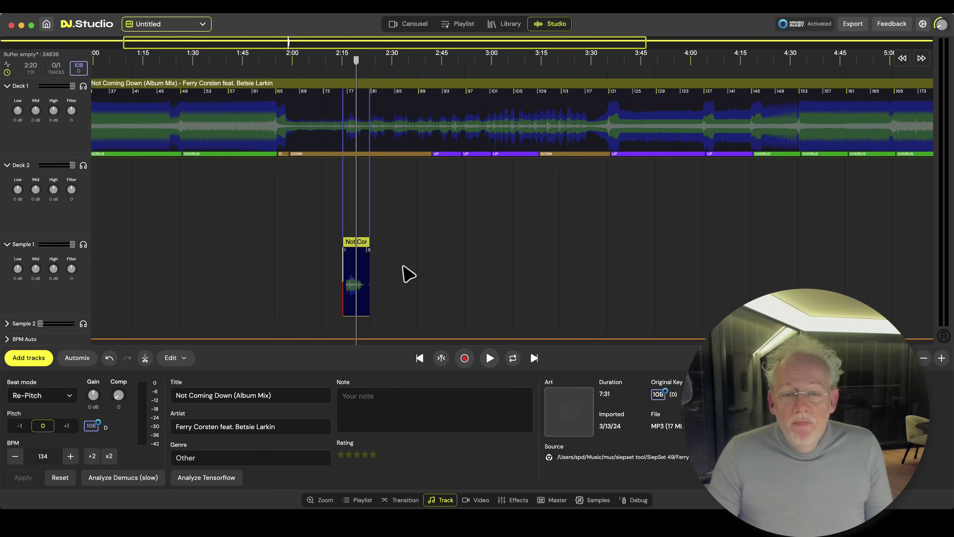
Solo Sample 1 and play the vocals clip from 2:12, then stop.
left_click(332, 227)
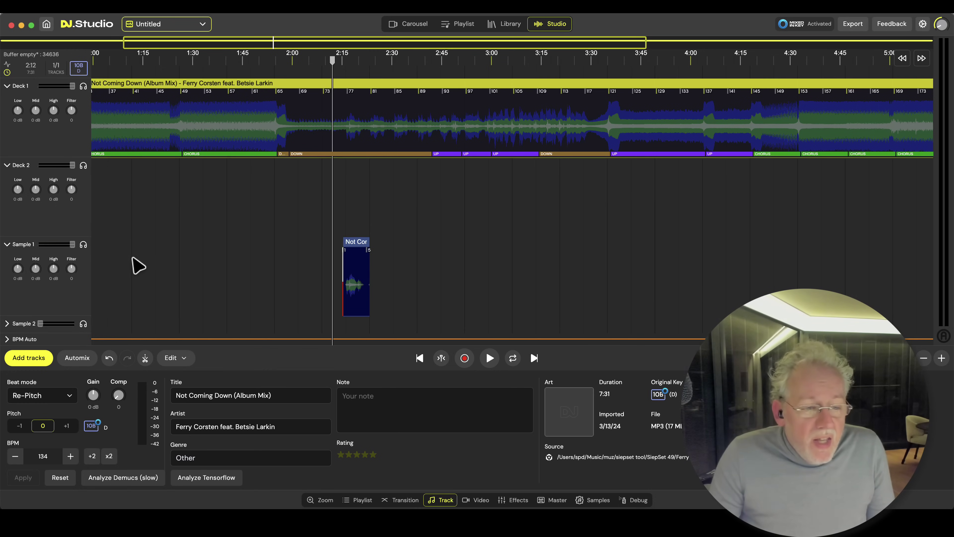
left_click(84, 245)
key("space")
scroll(345, 278, "up", 10)
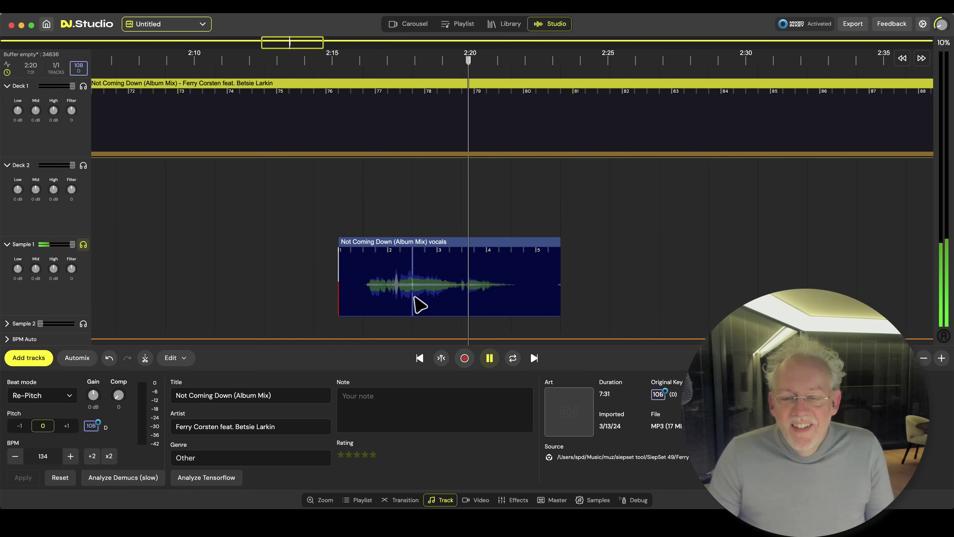
key("space")
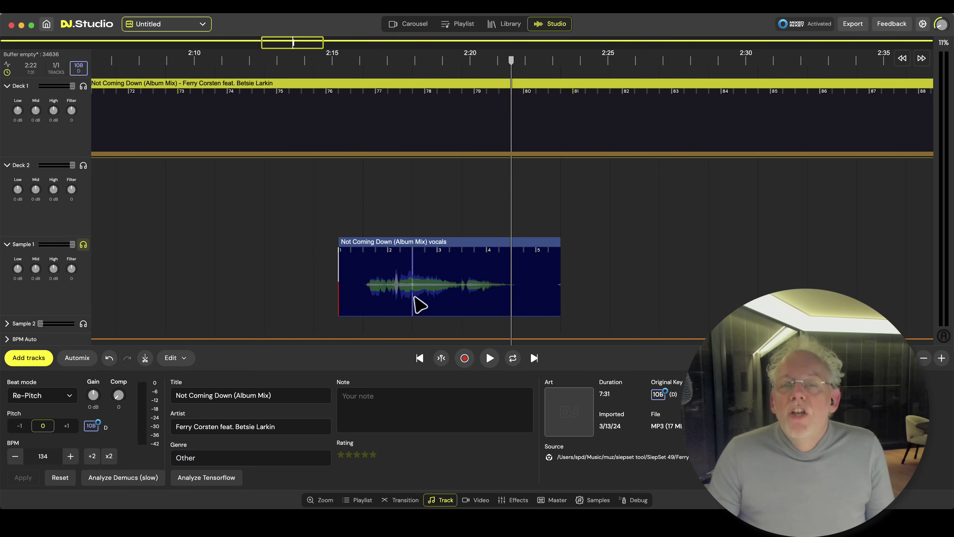
Delete the short vocals clip and copy the whole Deck 1 track's vocals into Sample 1.
left_click(427, 248)
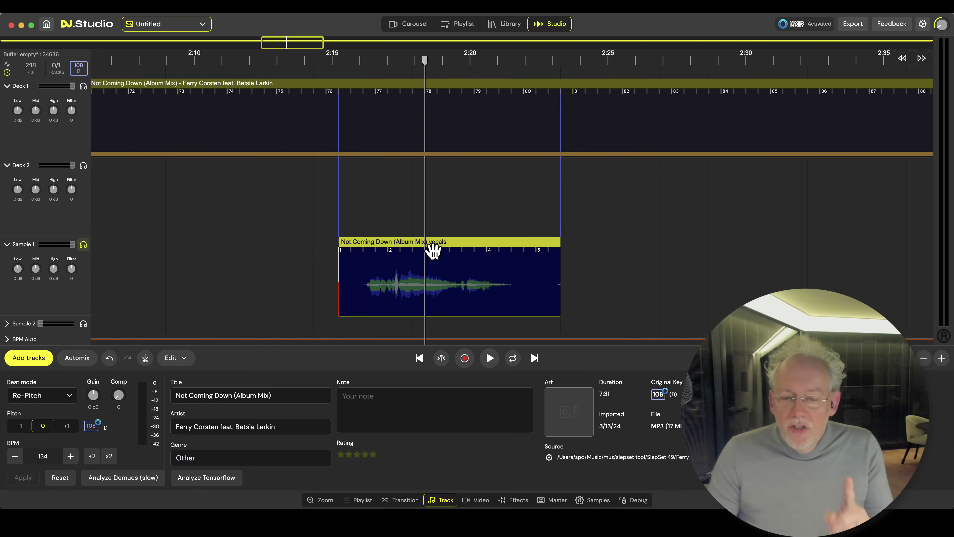
key("Delete")
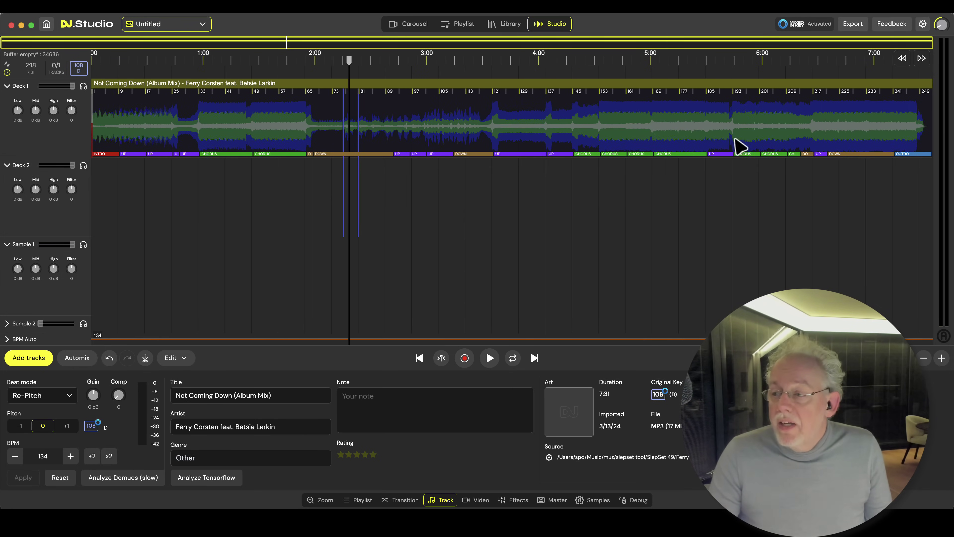
left_click(512, 124)
right_click(447, 143)
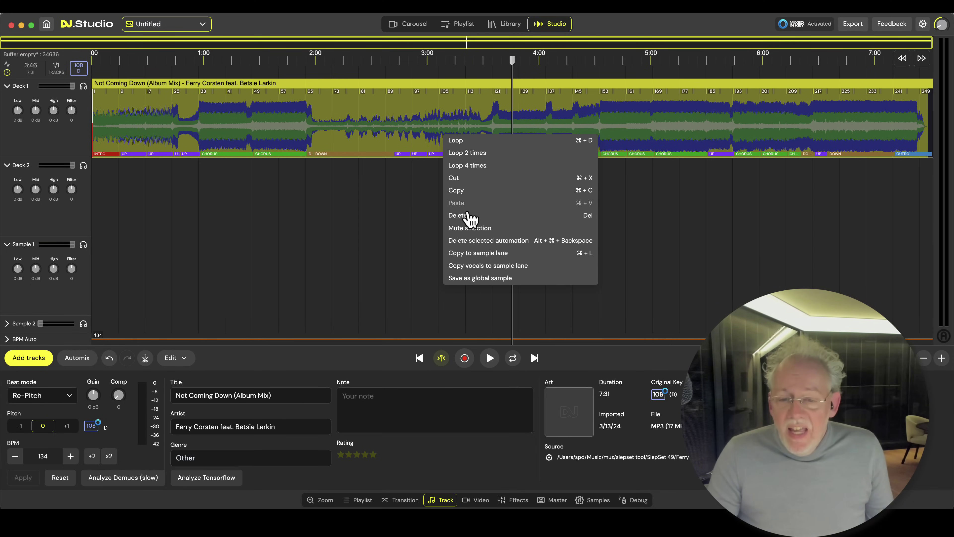
left_click(482, 265)
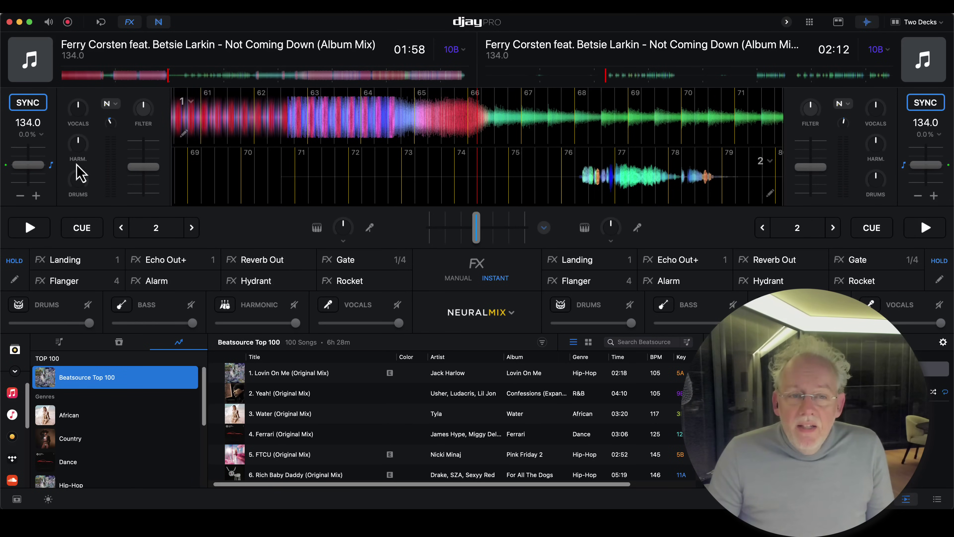
Jump deck 1 to 02:04, start it, then play both decks together in sync.
left_click(174, 75)
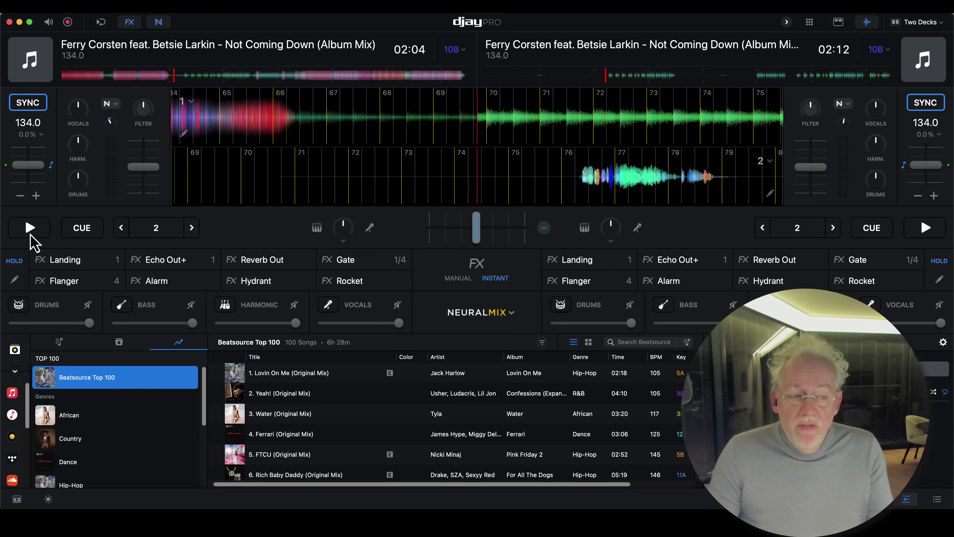
left_click(30, 227)
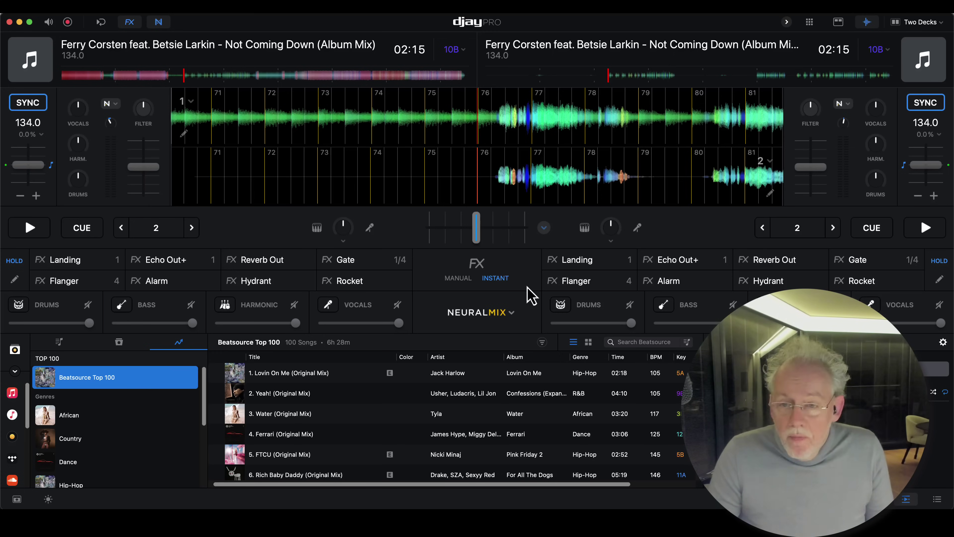
key("space")
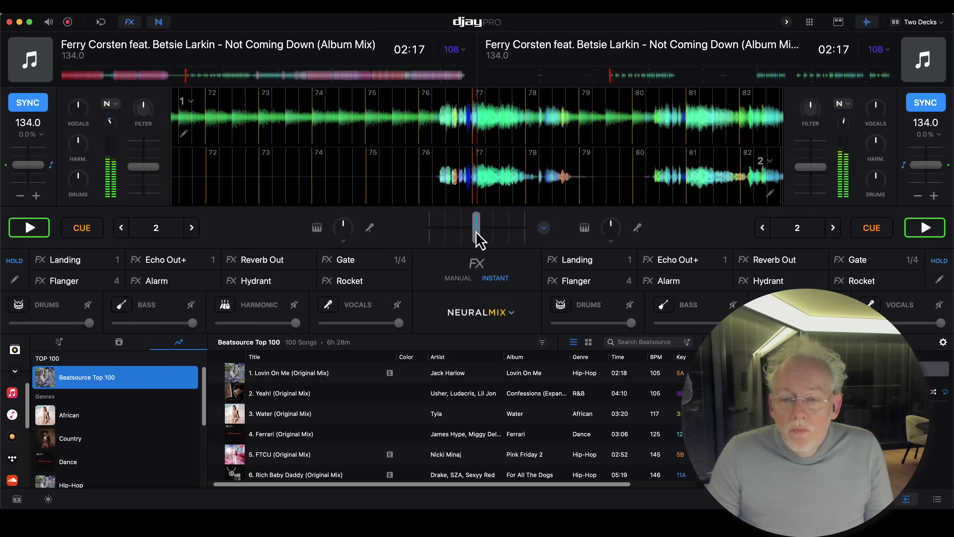
Isolate deck 1's vocals and sweep the crossfader between deck 1 and the middle.
left_click(330, 305)
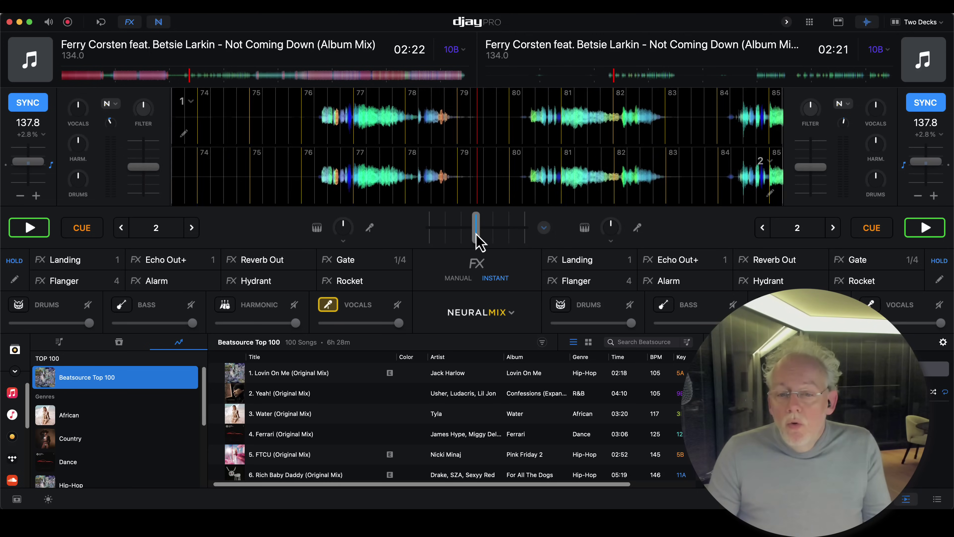
left_click_drag(476, 234, 430, 236)
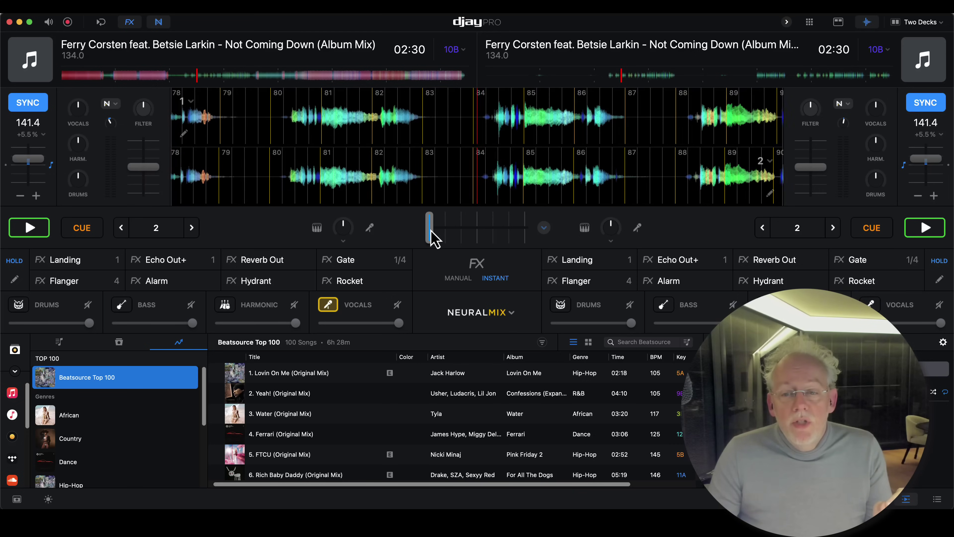
left_click_drag(431, 231, 529, 233)
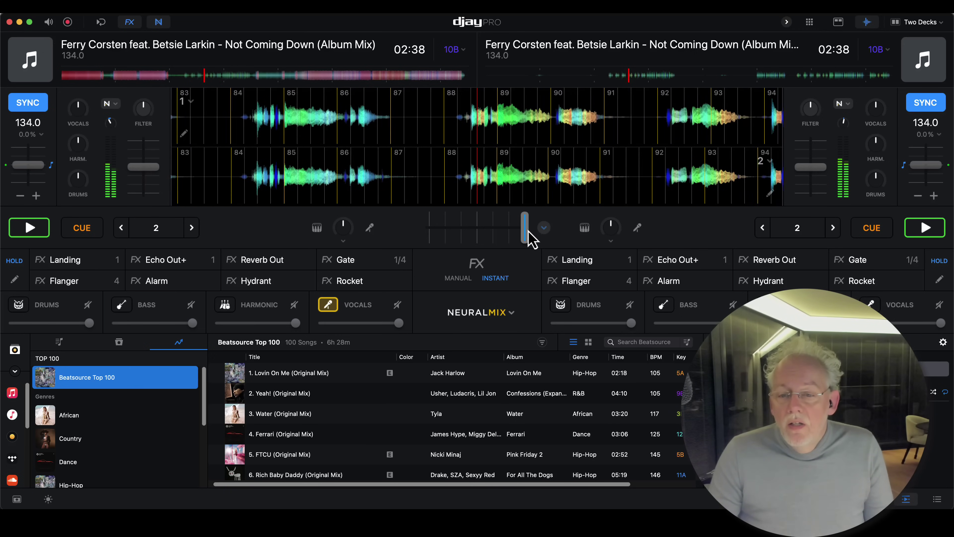
left_click_drag(529, 232, 474, 237)
Isolate deck 2's vocals, mute deck 1's vocals, then isolate deck 1's vocals again.
left_click(328, 305)
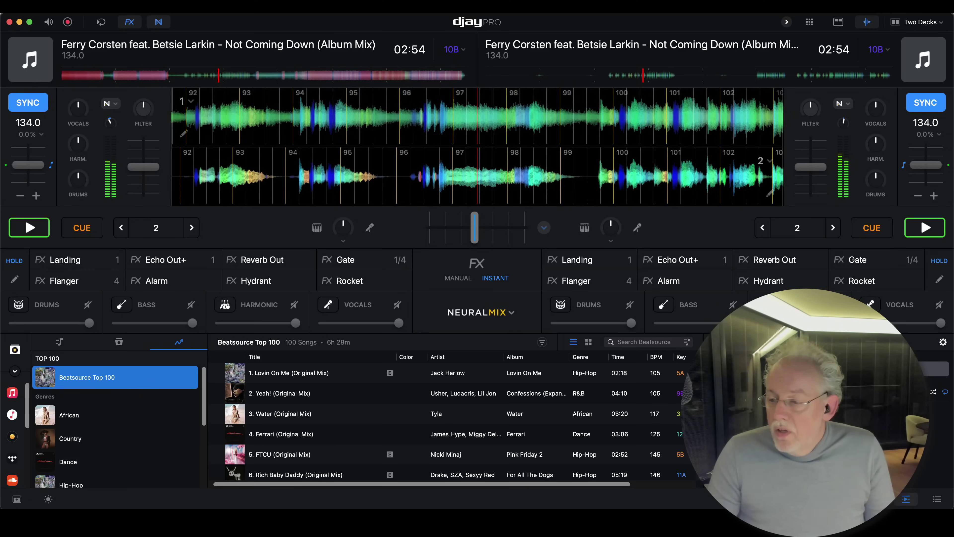
left_click(869, 304)
left_click(396, 305)
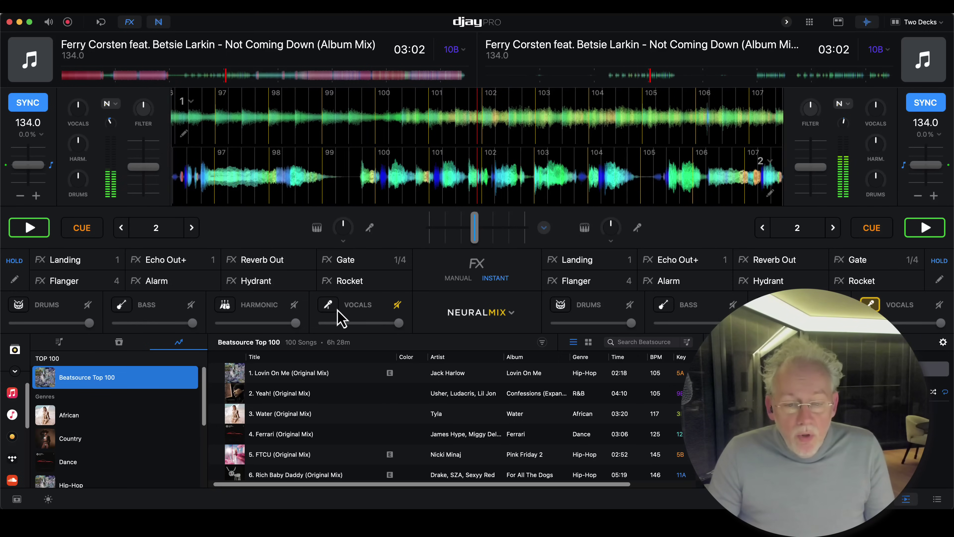
left_click(329, 305)
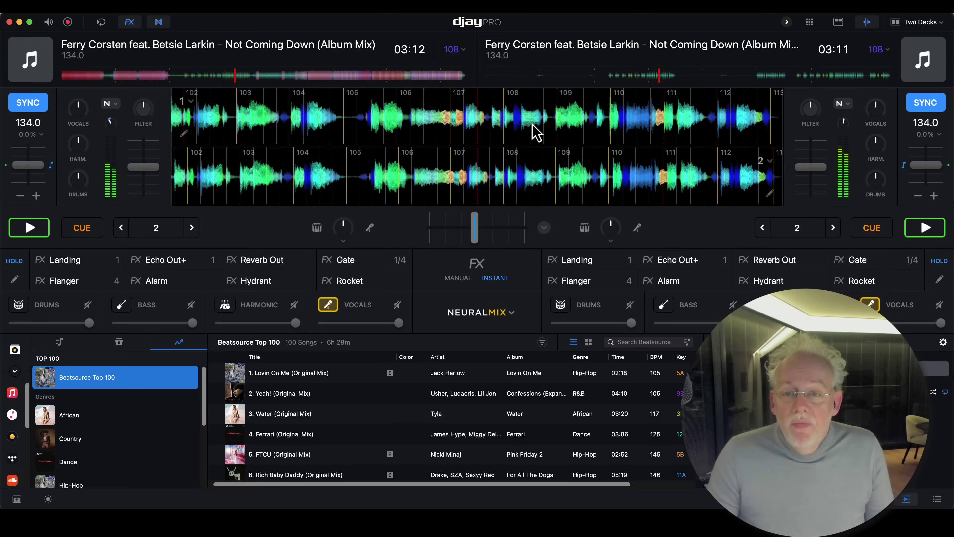
Stop djay Pro, then crossfade in Serato between deck 1's vocal stem and the deck 2 acapella.
key("space")
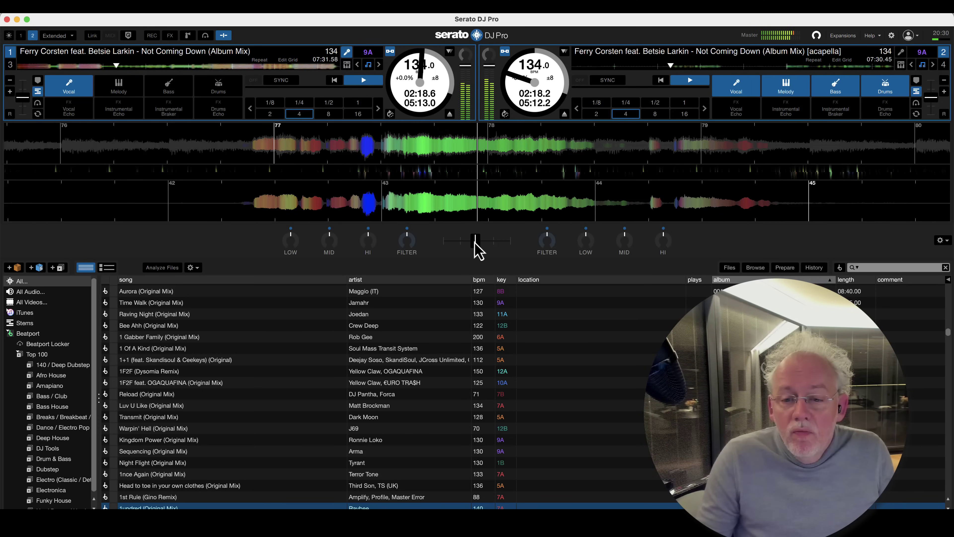
left_click_drag(477, 250, 436, 247)
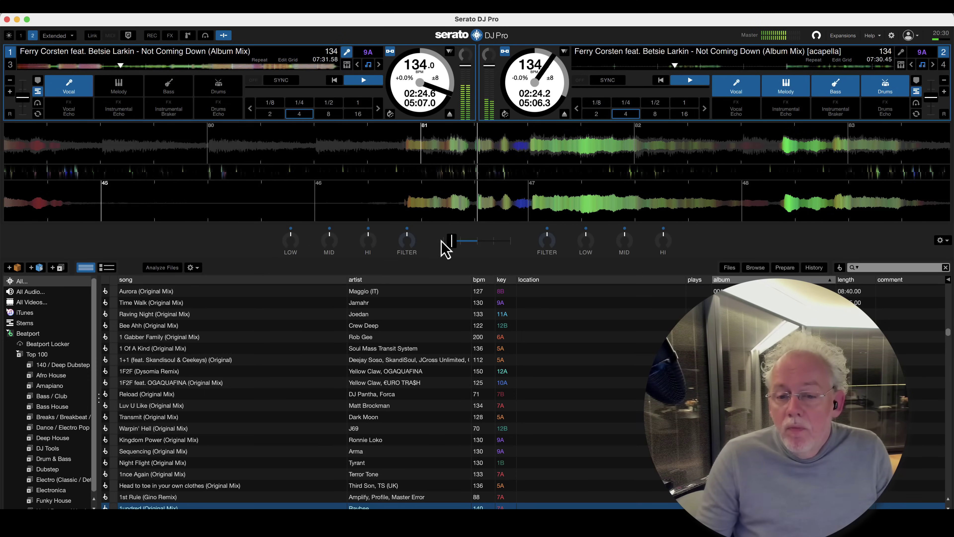
mouse_move(447, 243)
left_mouse_down()
mouse_move(545, 243)
mouse_move(411, 249)
mouse_move(621, 255)
mouse_move(447, 250)
left_mouse_up()
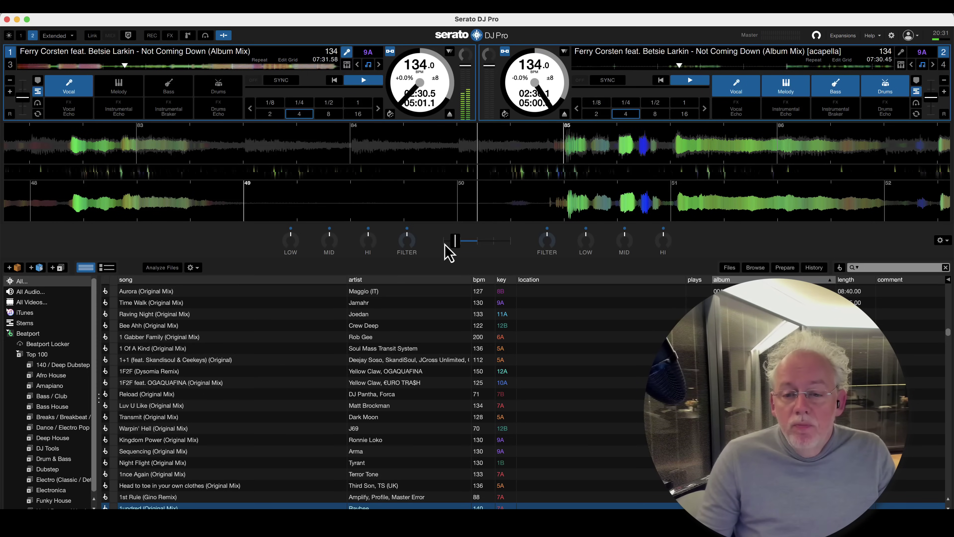
left_click_drag(446, 244, 479, 248)
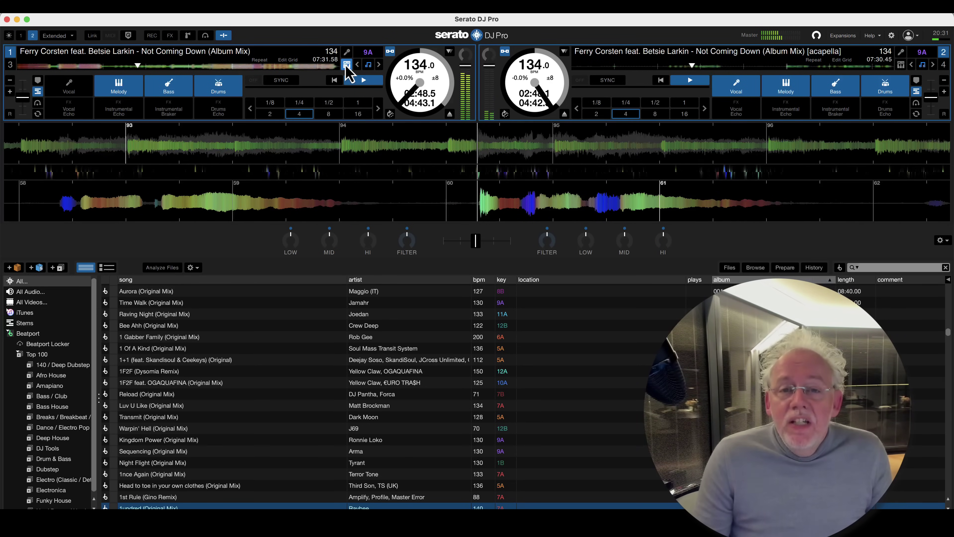
Switch deck 1 to Melody, Bass and Drums stems with Vocal off using Ctrl+Q.
key("ctrl+q")
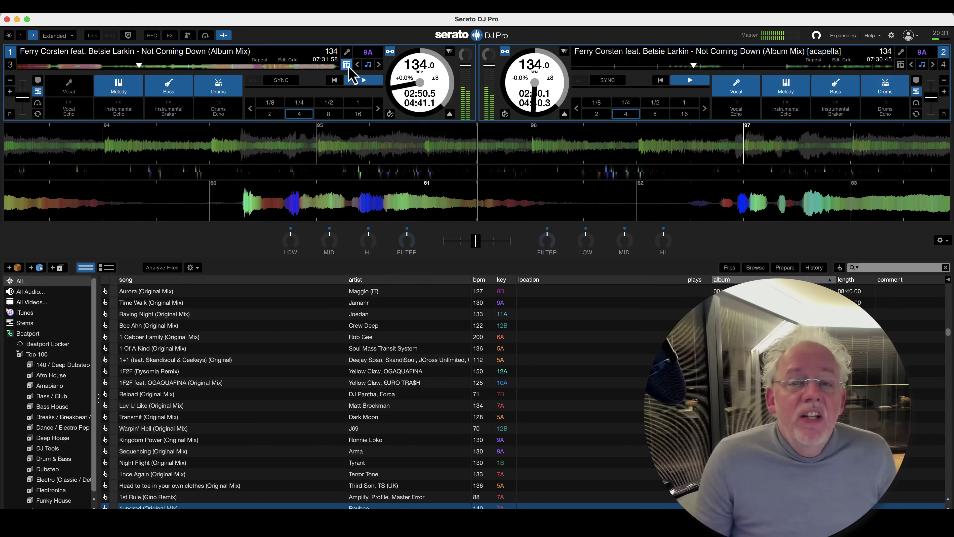